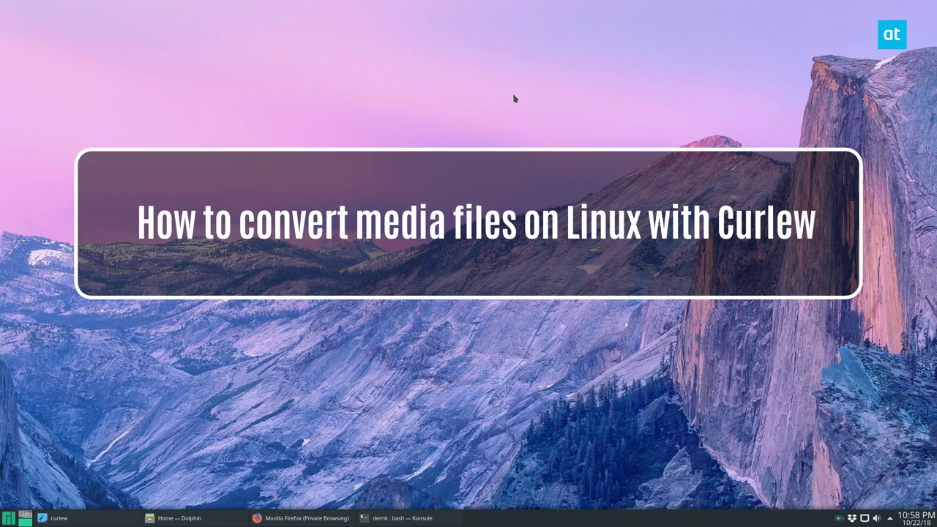
Step: Bring the Curlew converter window forward and centre it on screen
mouse_move(88, 518)
click(107, 494)
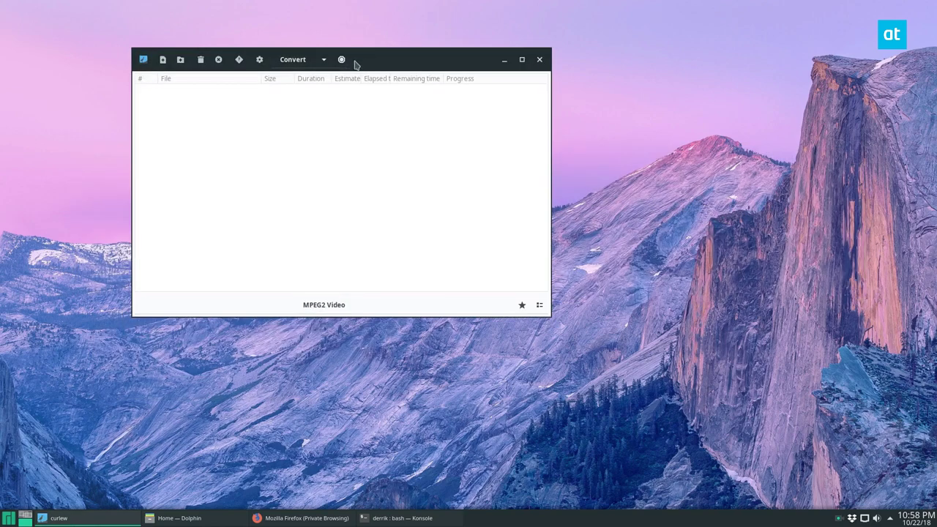
drag(375, 61, 407, 143)
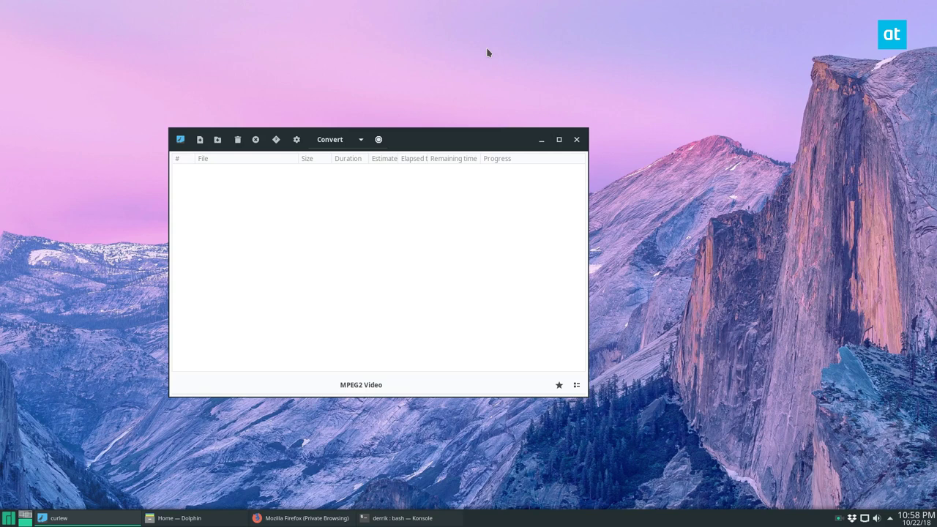
drag(415, 139, 453, 136)
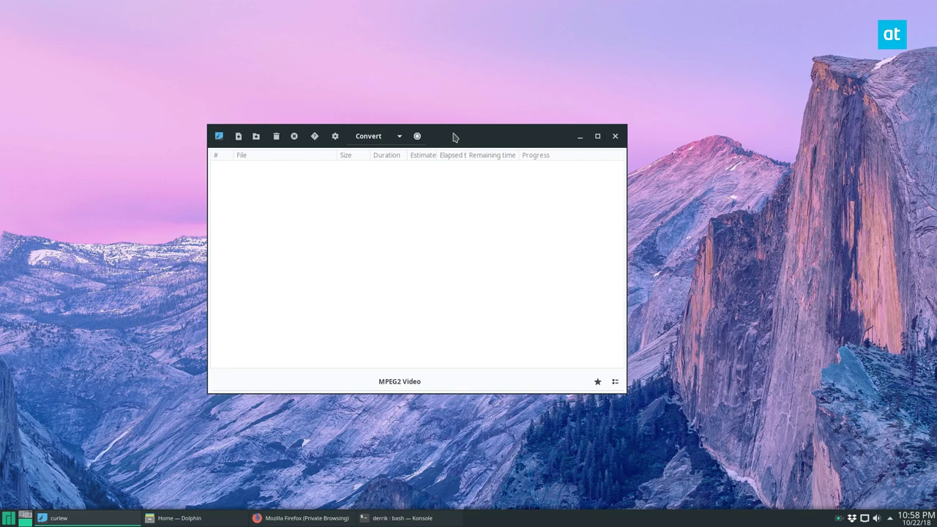
drag(446, 140, 376, 103)
Step: Drag 01 Vicarious.wav from Dolphin into Curlew's conversion list
click(179, 517)
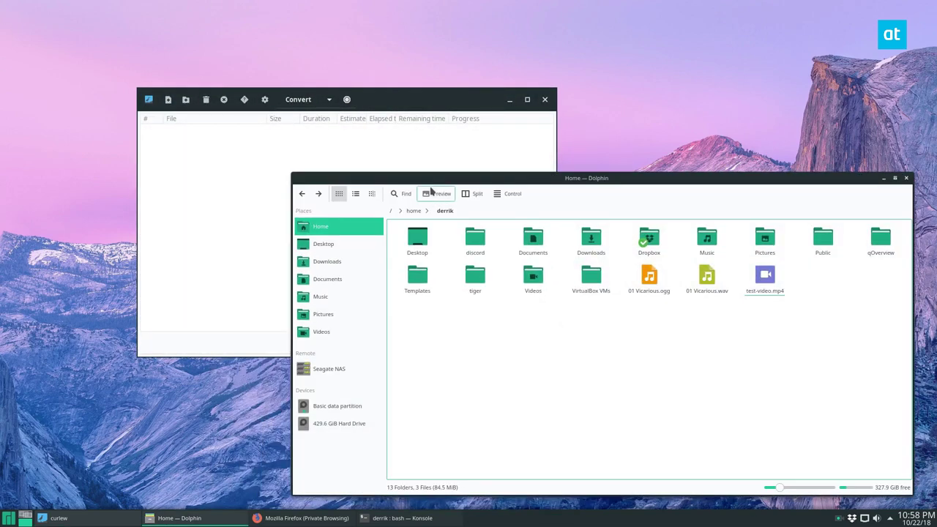
mouse_move(431, 184)
mouse_down()
mouse_move(399, 177)
mouse_move(434, 190)
mouse_up()
drag(656, 184, 694, 197)
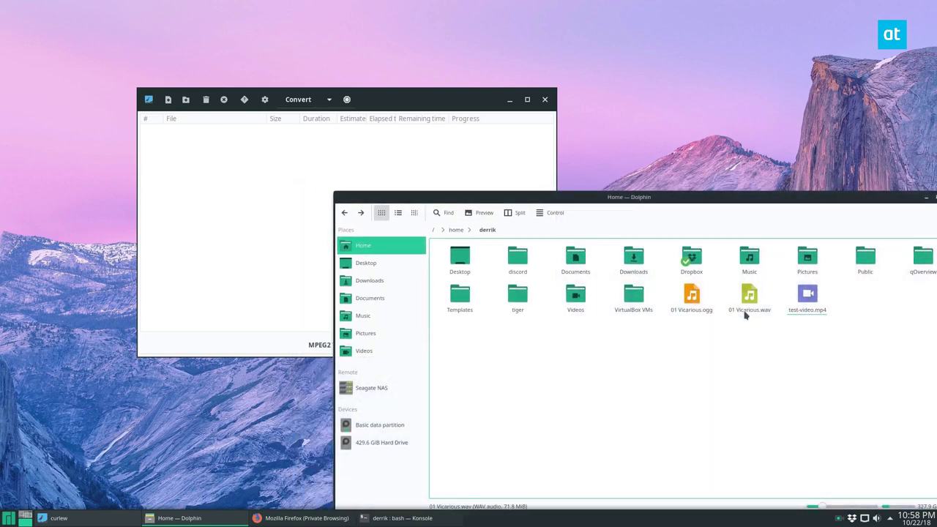
mouse_move(745, 293)
mouse_down()
mouse_move(750, 309)
mouse_move(246, 234)
mouse_up()
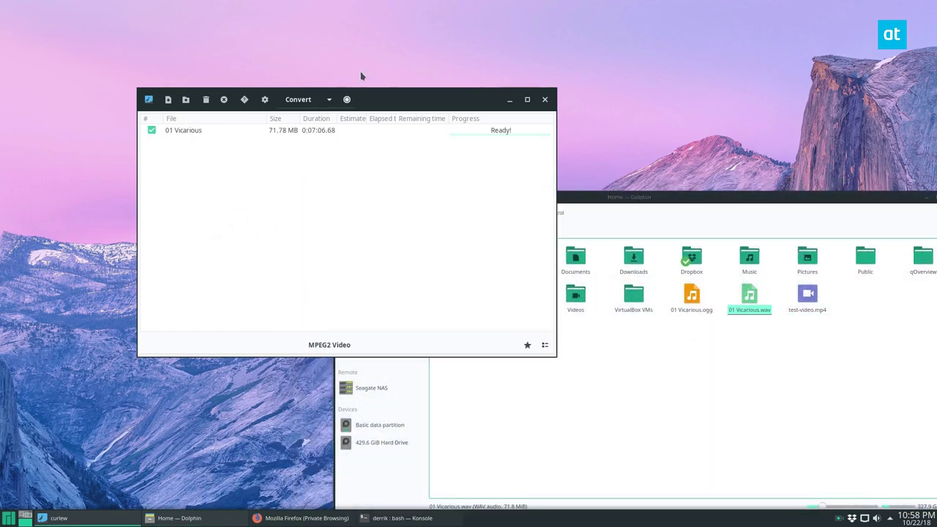
drag(386, 98, 411, 98)
Step: Choose MPEG4 Audio (m4a) from the output format list in place of MPEG2 Video
click(393, 341)
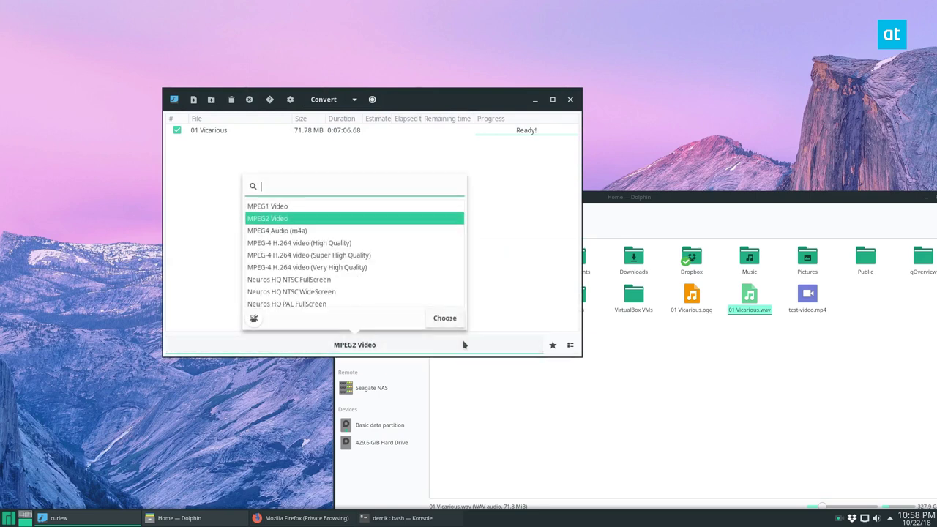
scroll(301, 254, down, 3)
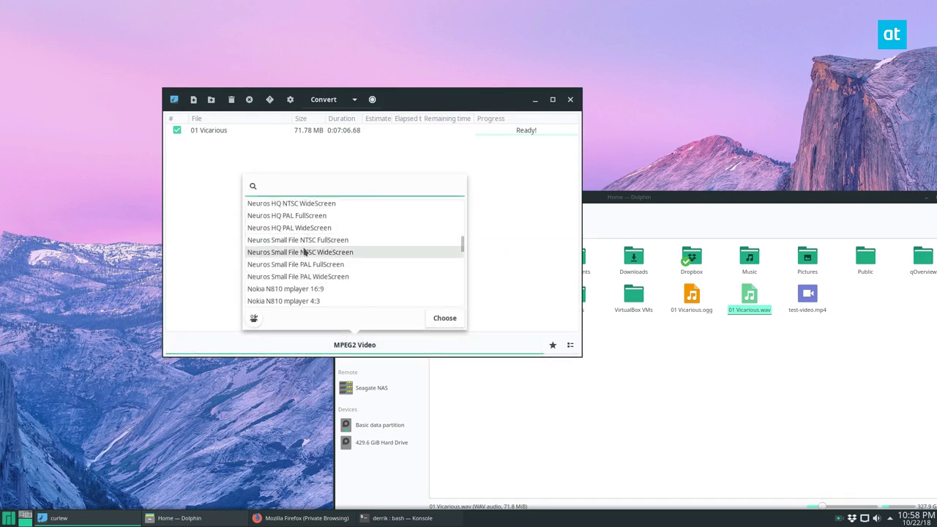
scroll(305, 252, down, 7)
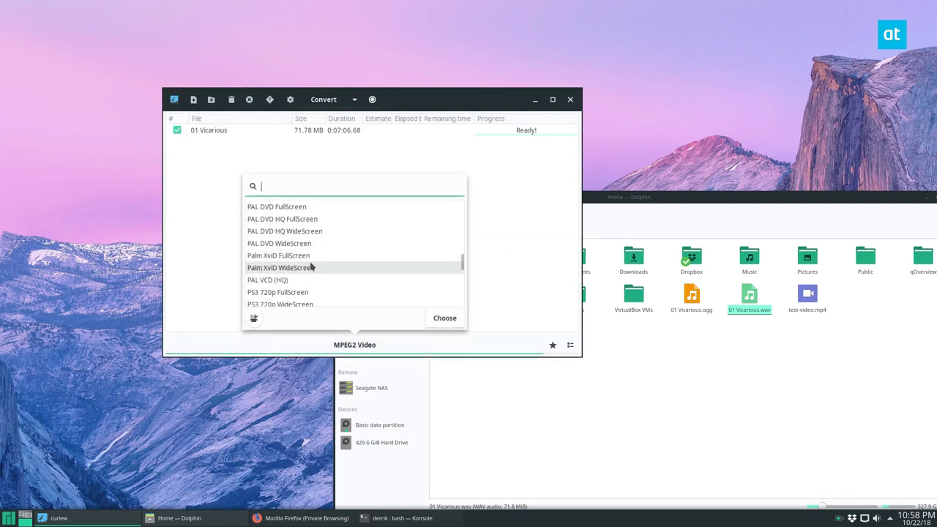
scroll(311, 268, down, 10)
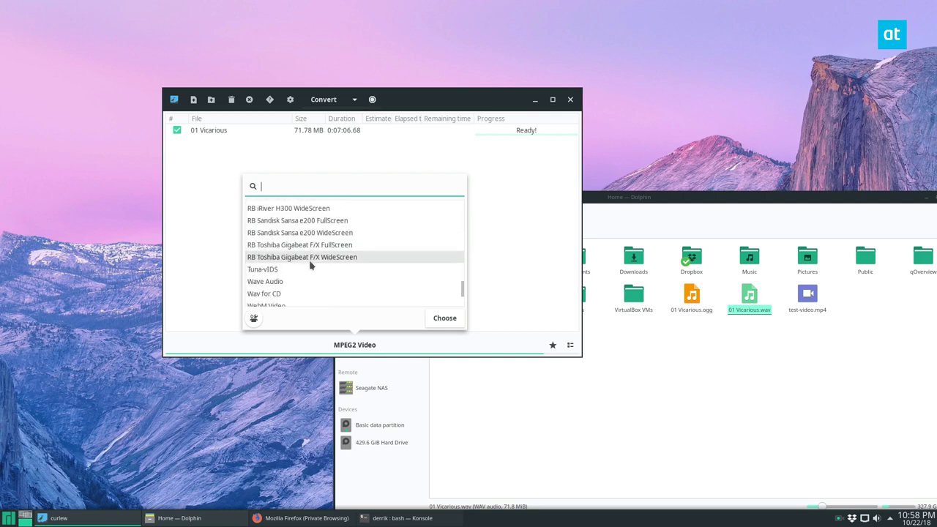
scroll(311, 268, down, 2)
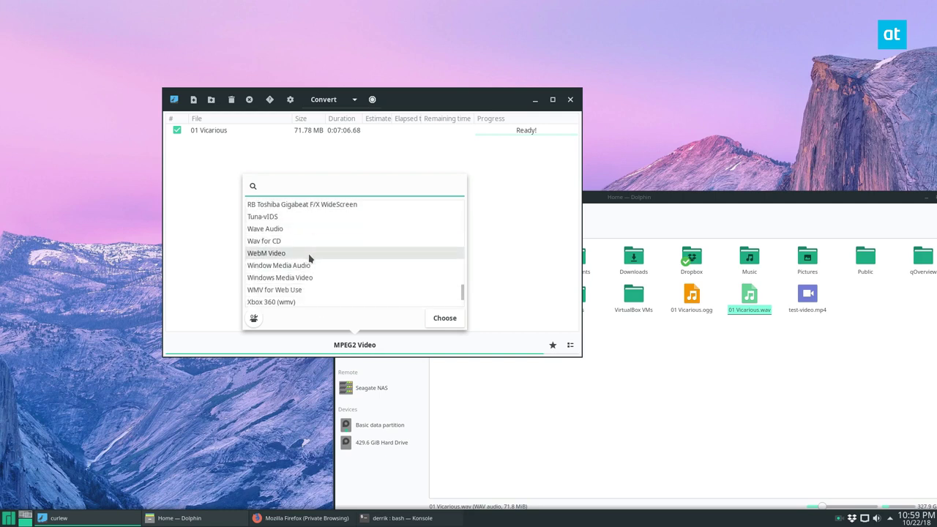
scroll(311, 258, down, 4)
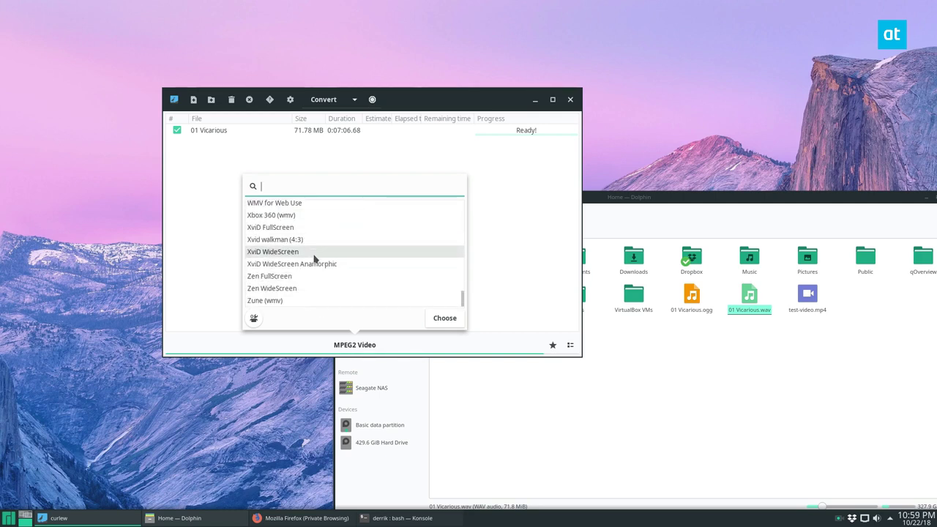
scroll(315, 257, up, 8)
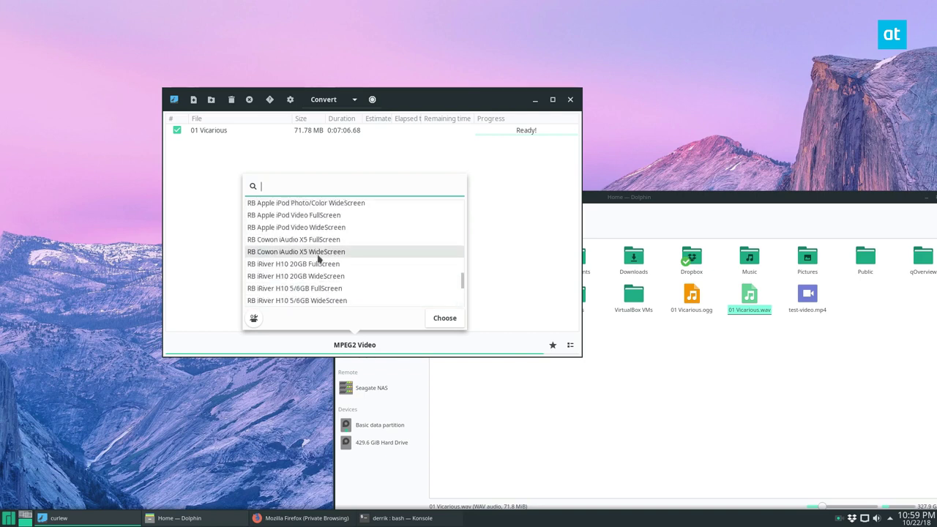
scroll(318, 260, up, 6)
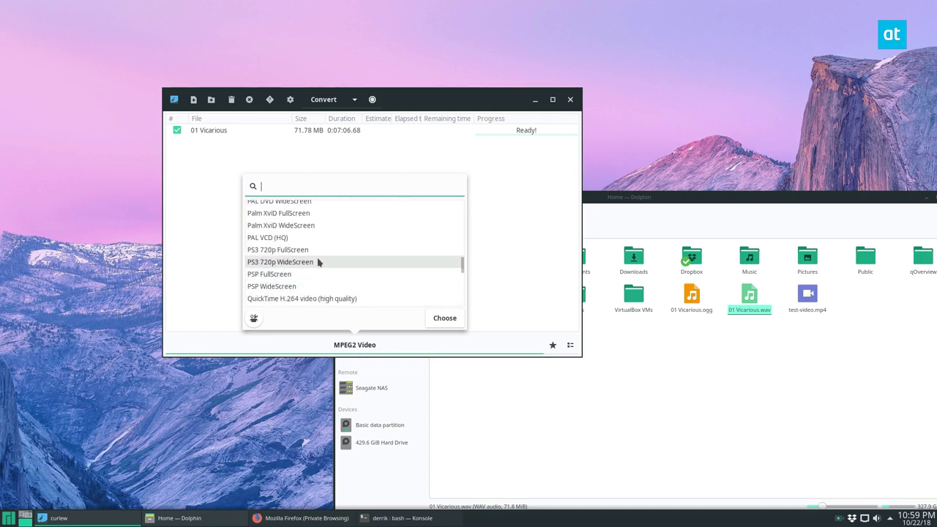
scroll(317, 262, up, 6)
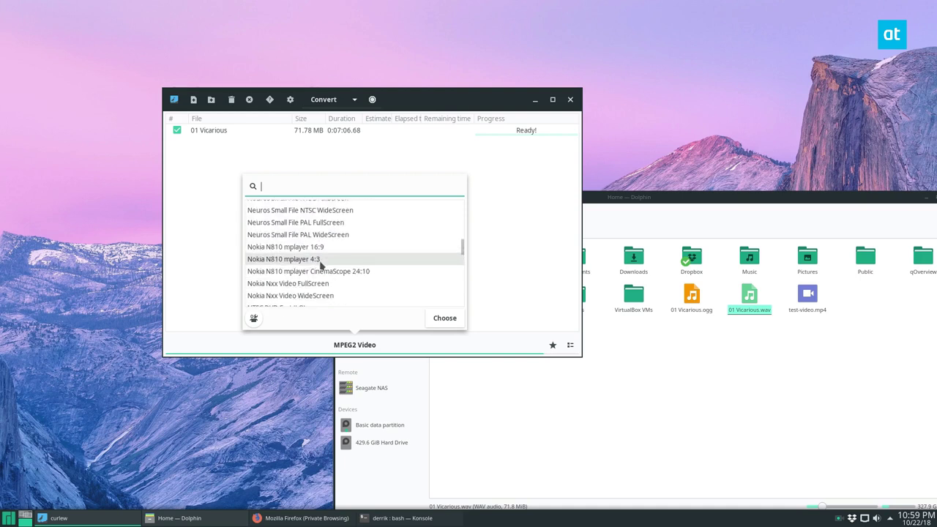
scroll(319, 262, up, 5)
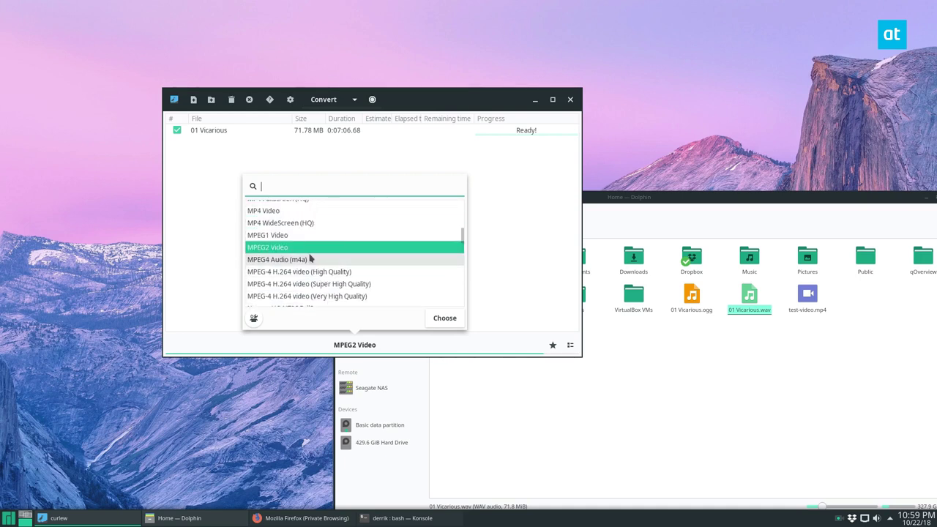
click(273, 261)
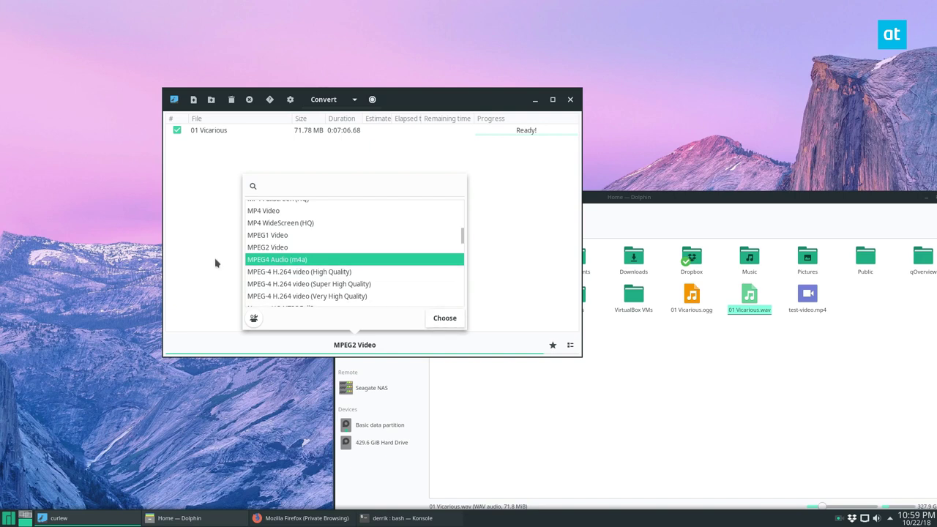
click(443, 319)
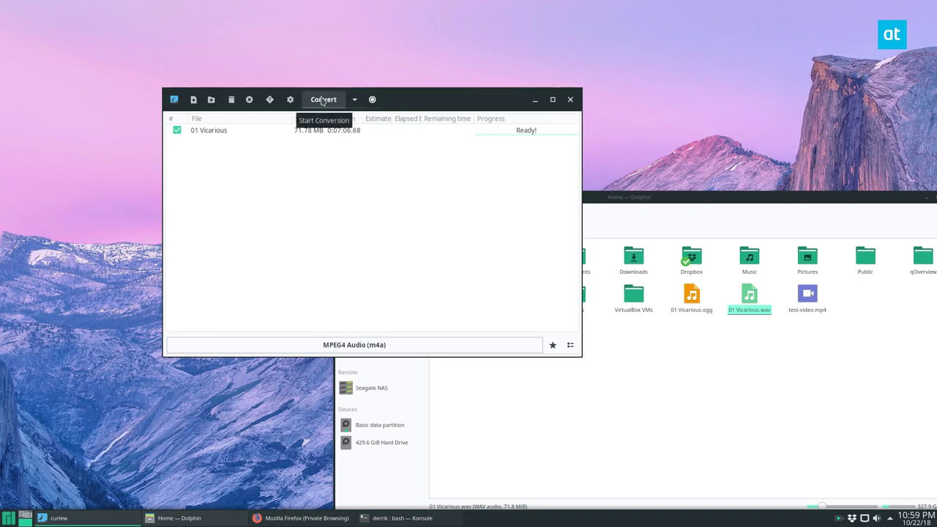
Step: Start the m4a conversion, which fails with a 'libvo_aacenc audio codec not found' error
click(322, 100)
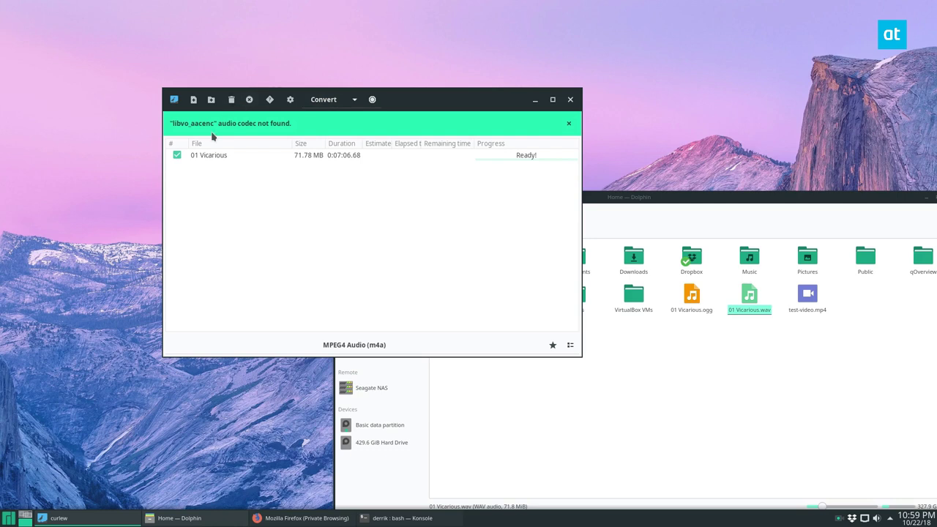
drag(431, 104, 426, 104)
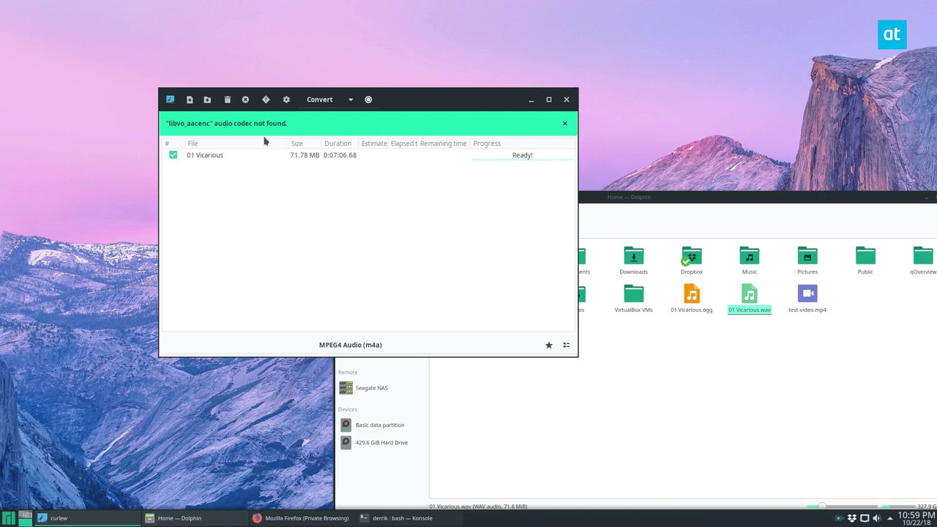
Step: Filter the output formats by 'ogg' and pick OGG Theora Video
click(383, 341)
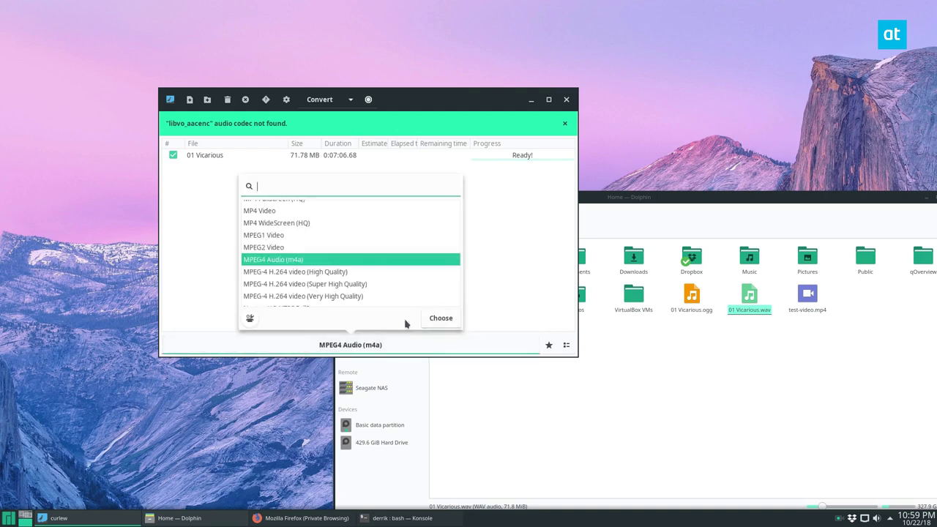
scroll(307, 252, down, 7)
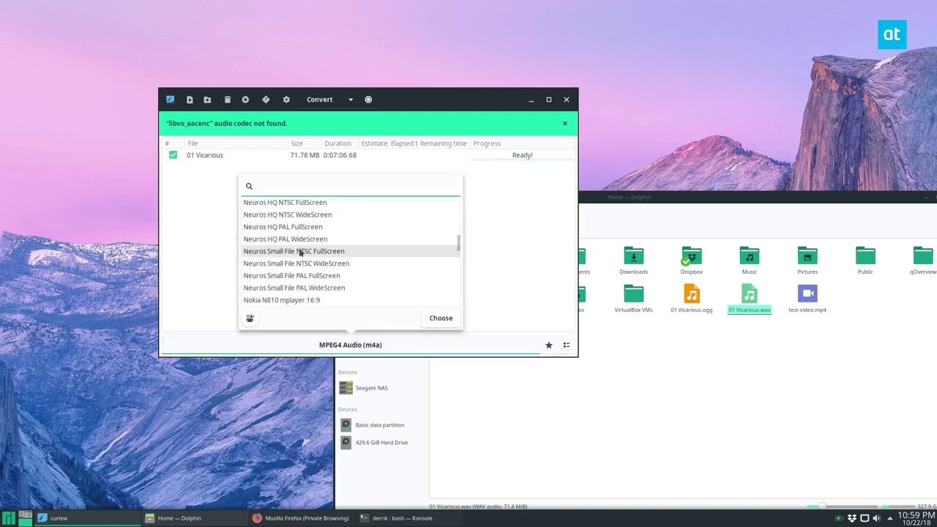
scroll(302, 253, down, 8)
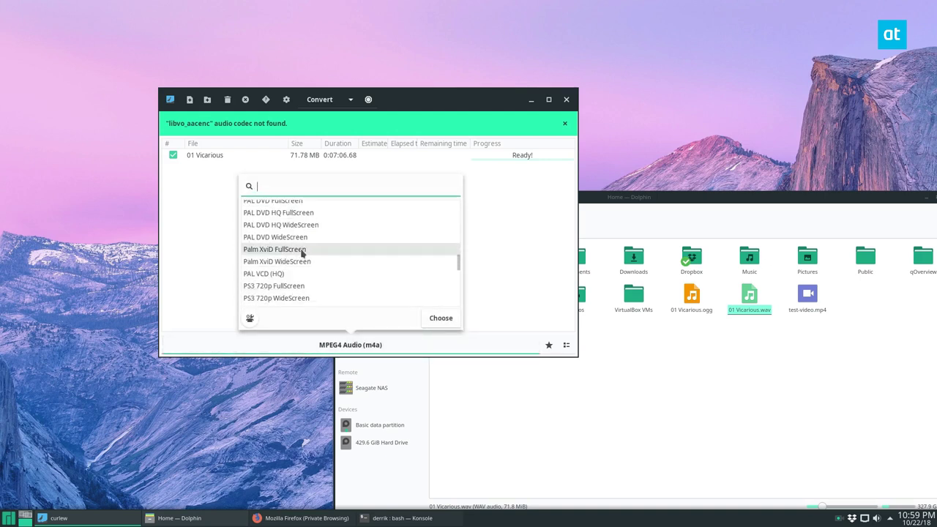
scroll(302, 252, down, 5)
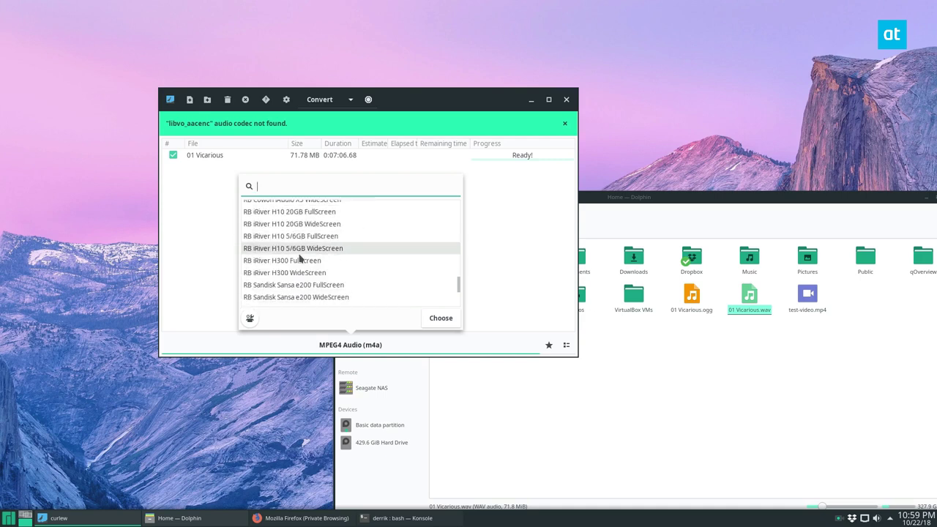
text(ogg)
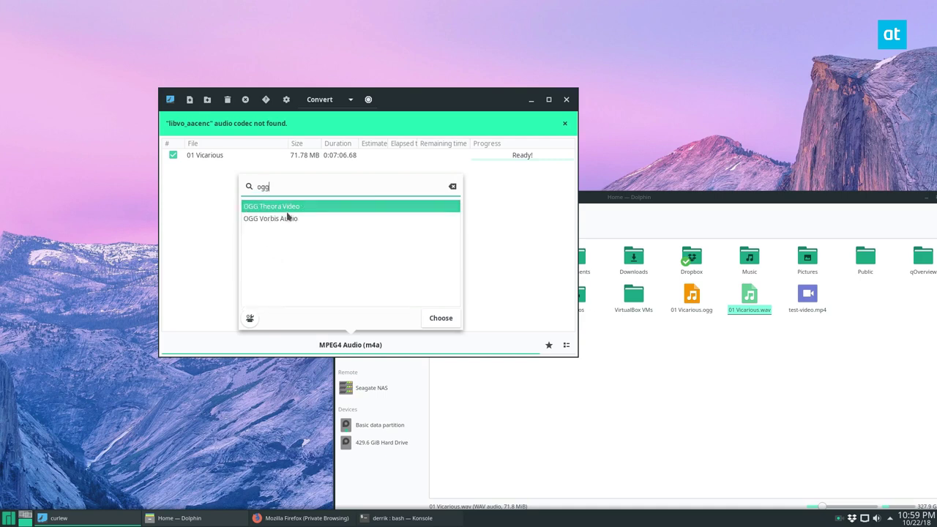
click(439, 317)
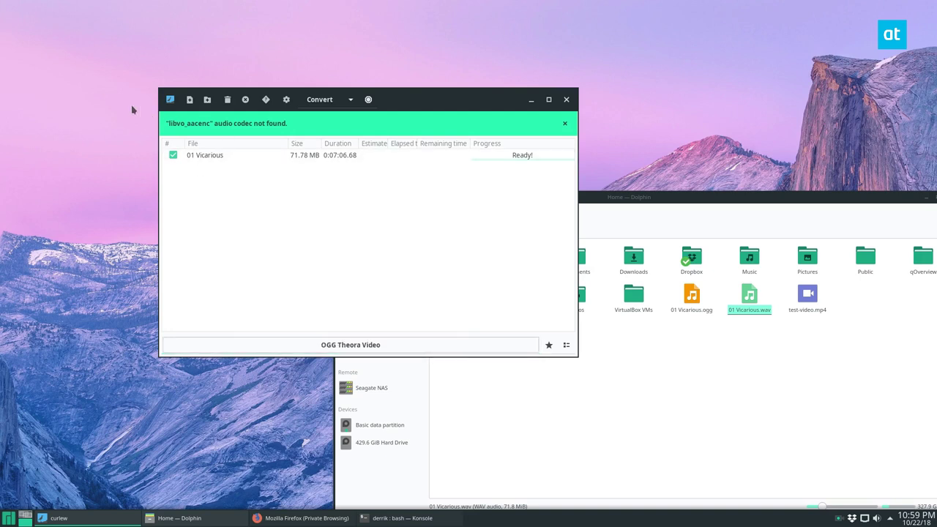
Step: Convert 01 Vicarious to OGG Theora Video, producing 01 Vicarious.ogv in the home folder
click(319, 99)
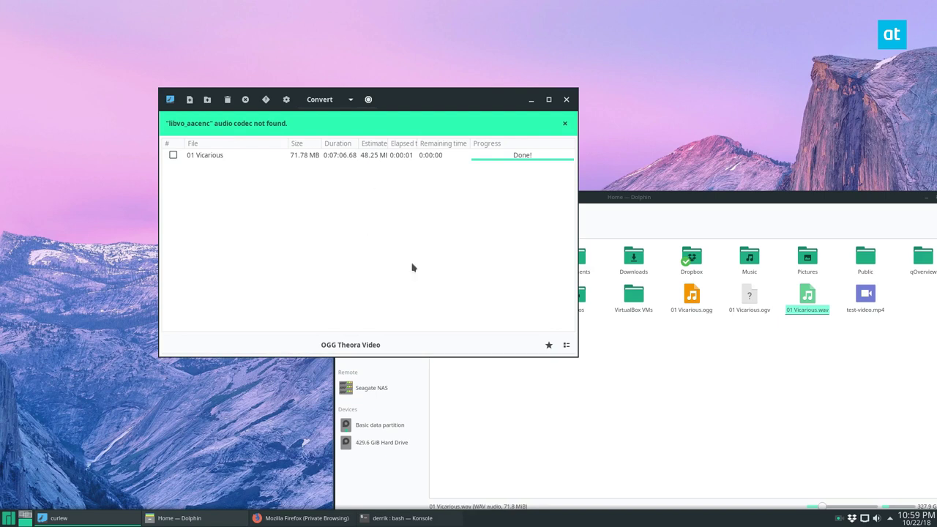
click(743, 375)
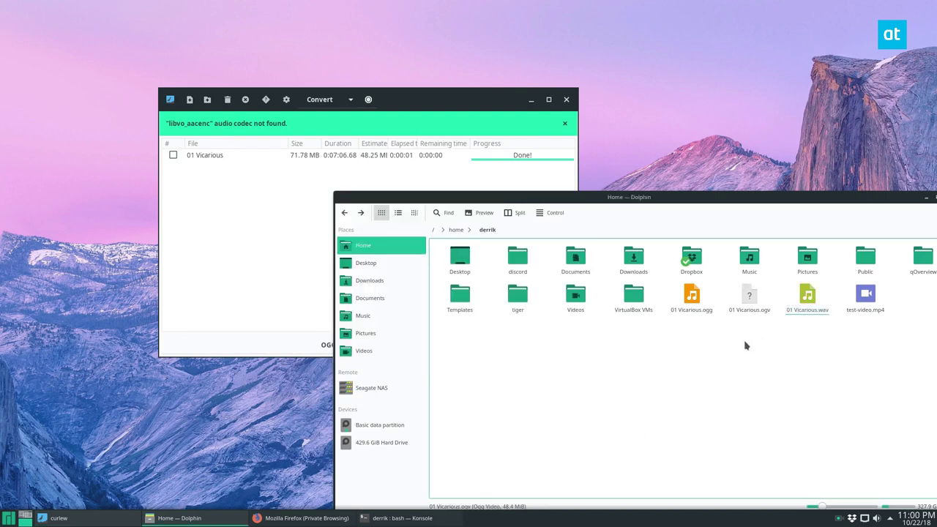
Step: Check the new 01 Vicarious.ogv in Dolphin's home folder and select test-video.mp4
click(749, 296)
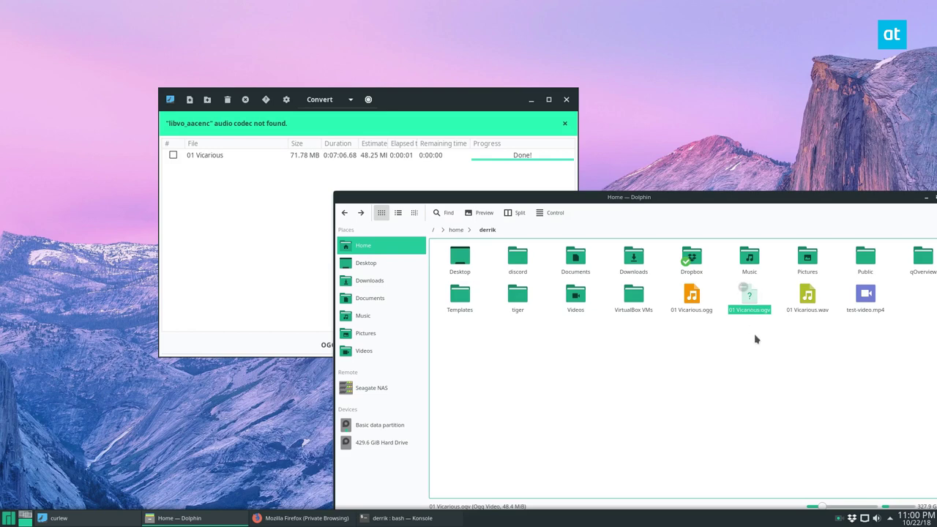
drag(759, 307, 691, 300)
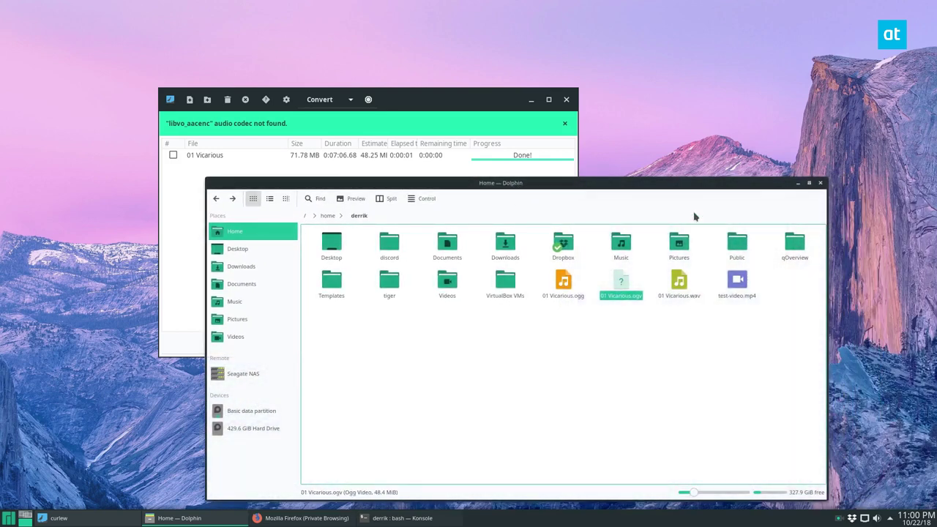
mouse_move(640, 197)
mouse_down()
mouse_move(660, 222)
mouse_move(699, 224)
mouse_up()
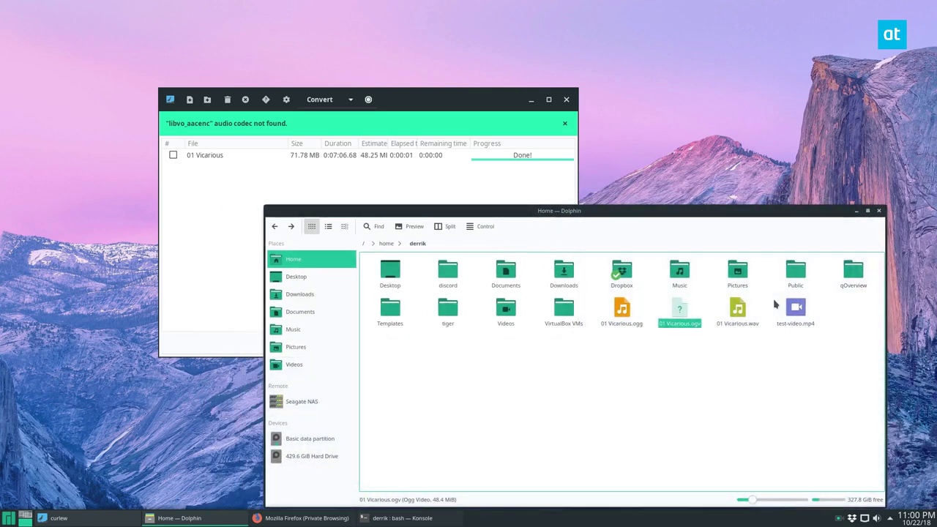
click(799, 311)
Step: Add test-video.mp4 to Curlew and remove the finished 01 Vicarious entry
drag(654, 292, 230, 205)
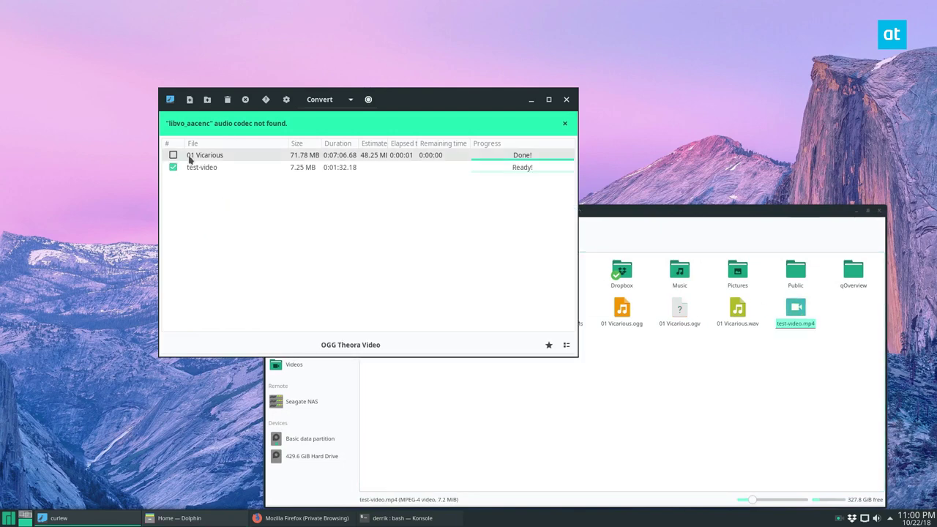
right_click(188, 155)
click(236, 194)
Step: Set the output format to AVI Video and start converting test-video
click(358, 343)
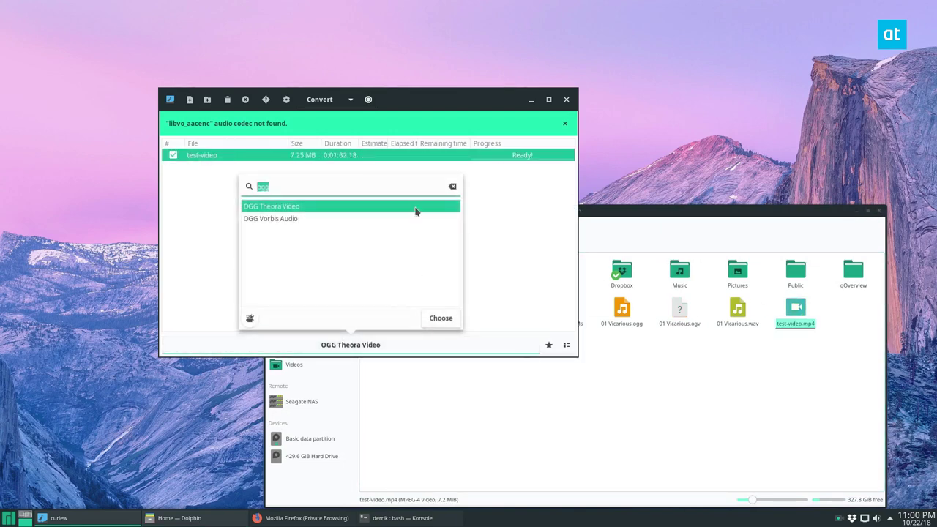
key(BackSpace)
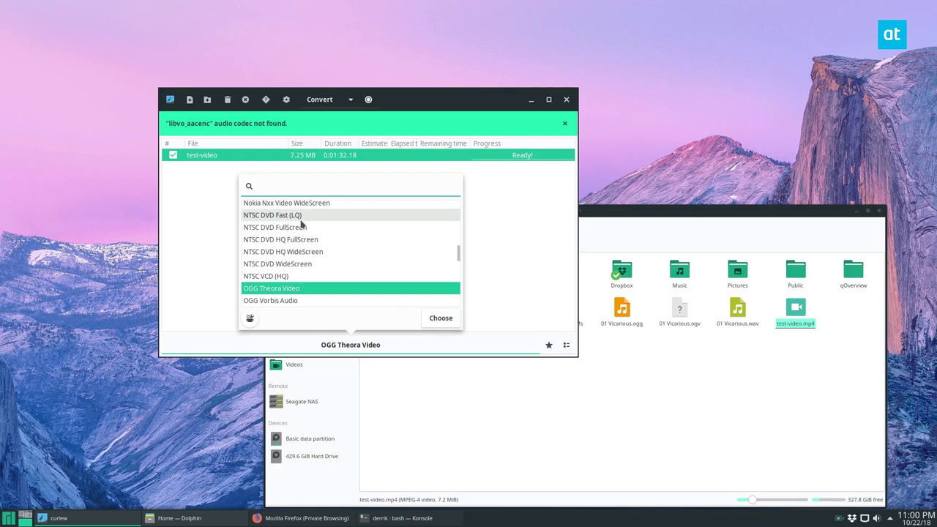
text(avi)
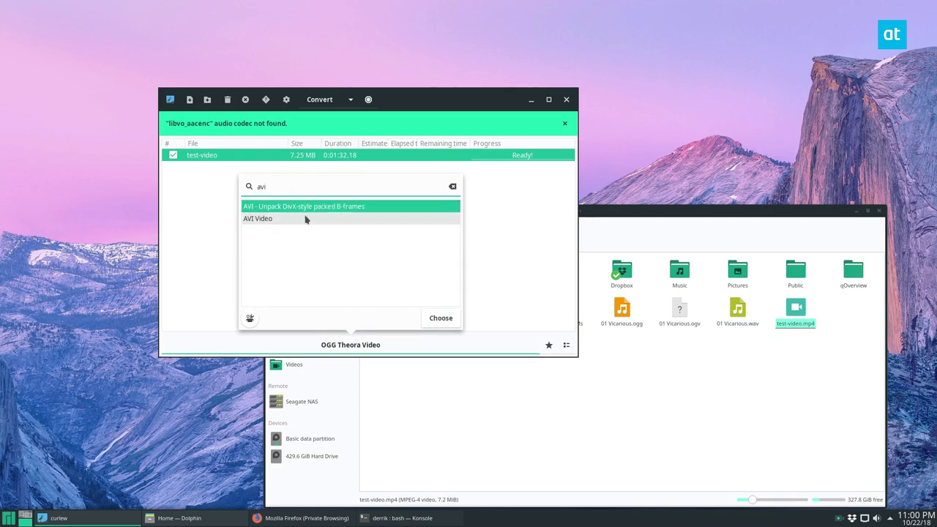
click(274, 219)
click(450, 317)
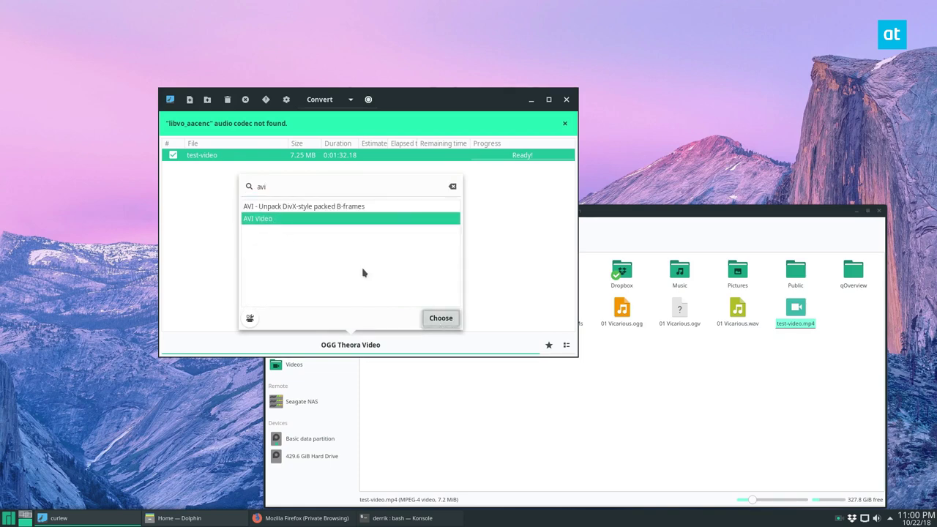
click(320, 100)
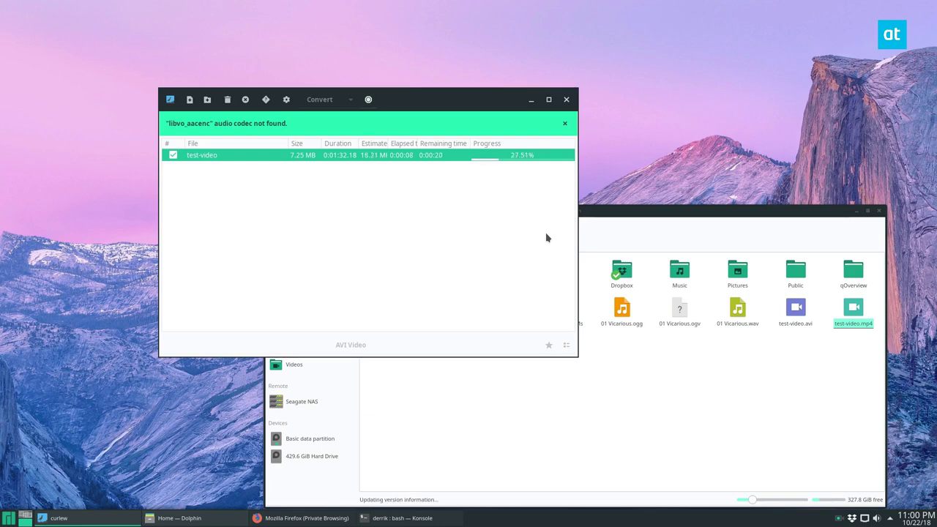
Step: Dismiss the missing audio codec notice while test-video keeps converting to AVI
click(565, 123)
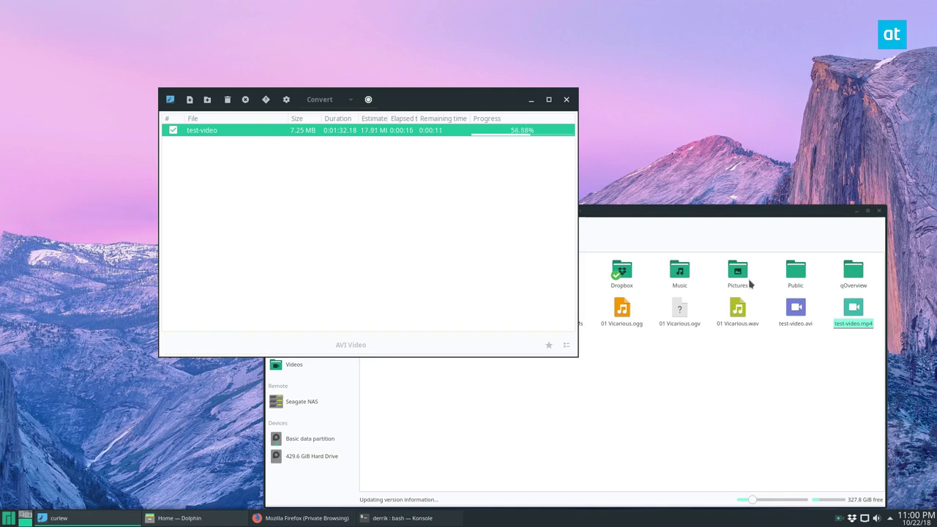
click(701, 361)
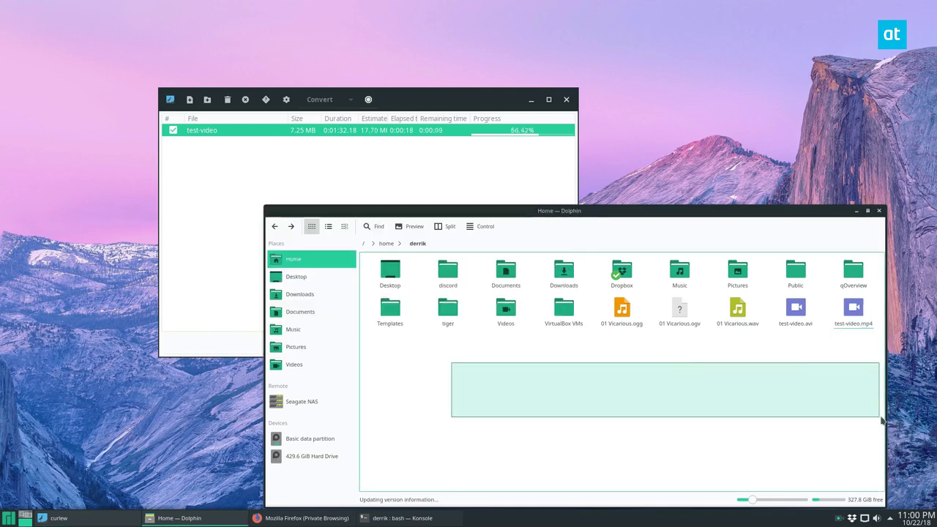
Step: Delete the original test-video.mp4 from Dolphin's home folder, keeping test-video.avi
drag(479, 217, 451, 167)
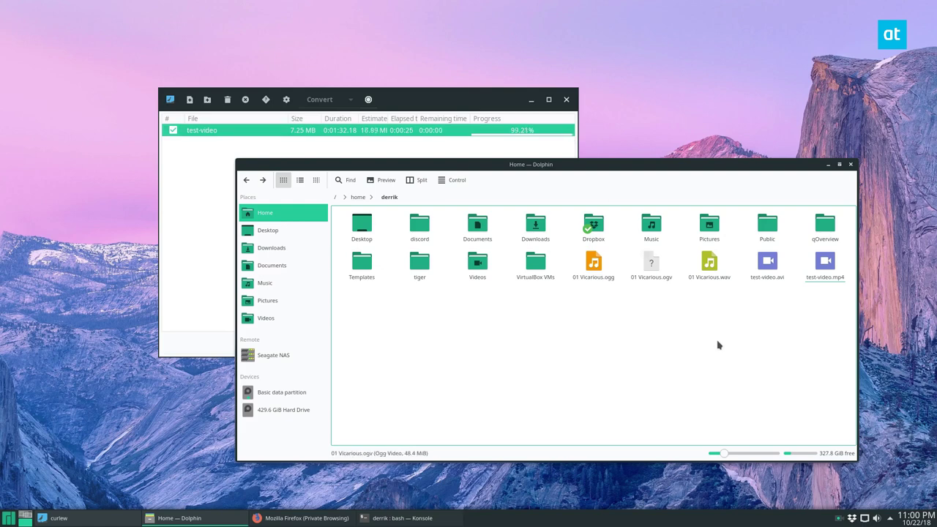
click(825, 265)
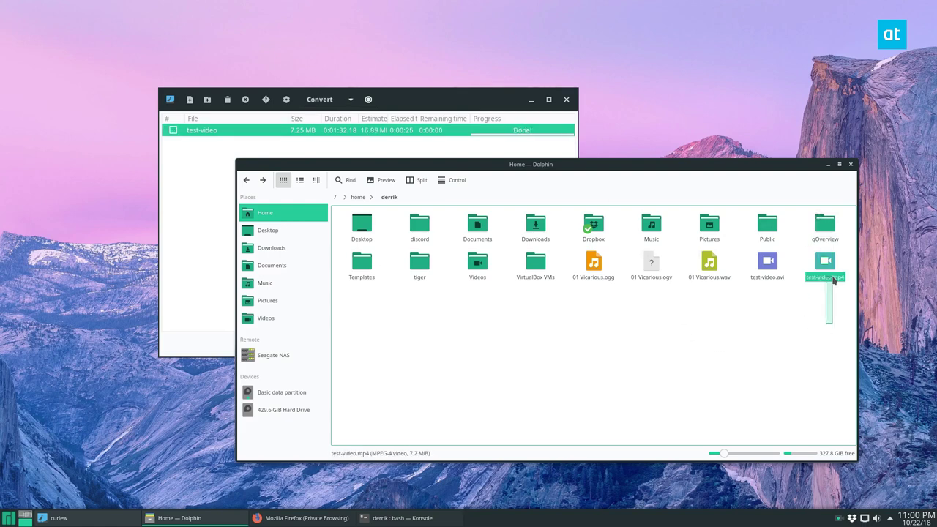
key(Delete)
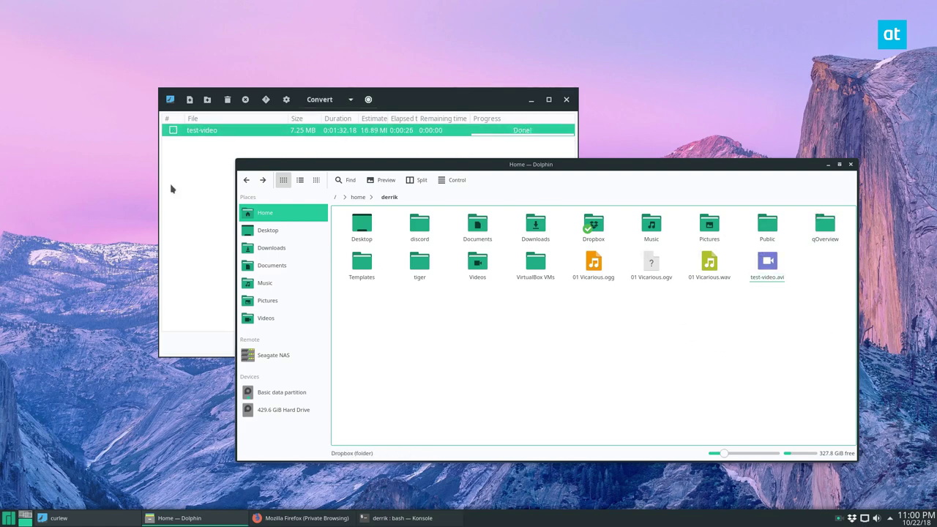
click(175, 189)
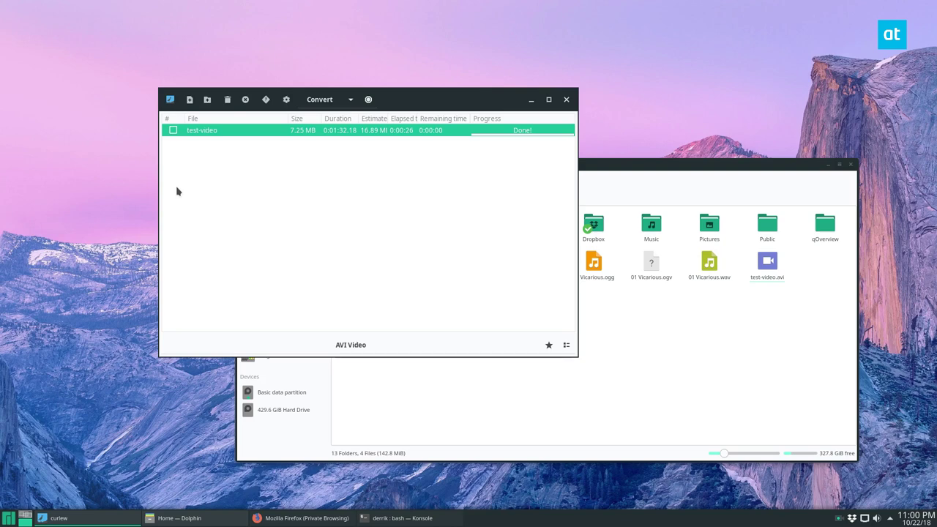
Step: Drag 01 Vicarious.ogg from Dolphin into Curlew's conversion list
click(380, 338)
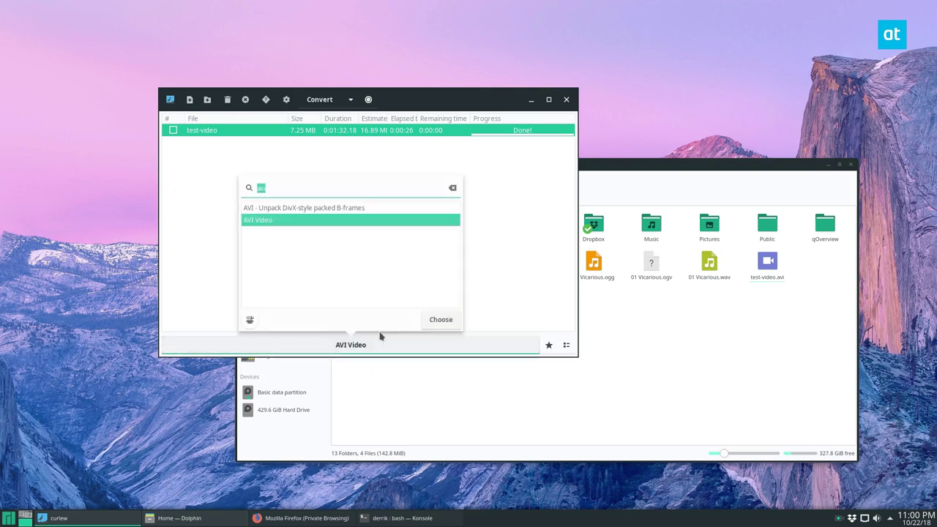
click(737, 345)
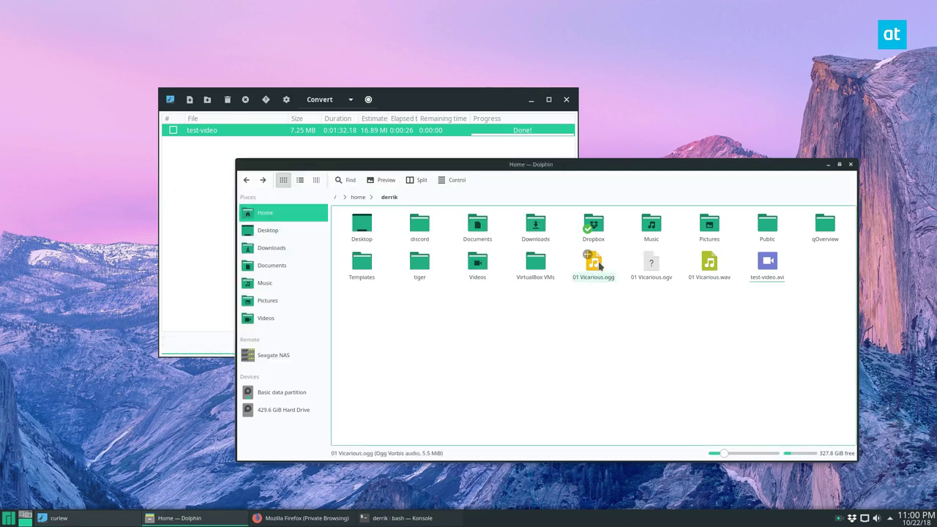
drag(599, 265, 199, 214)
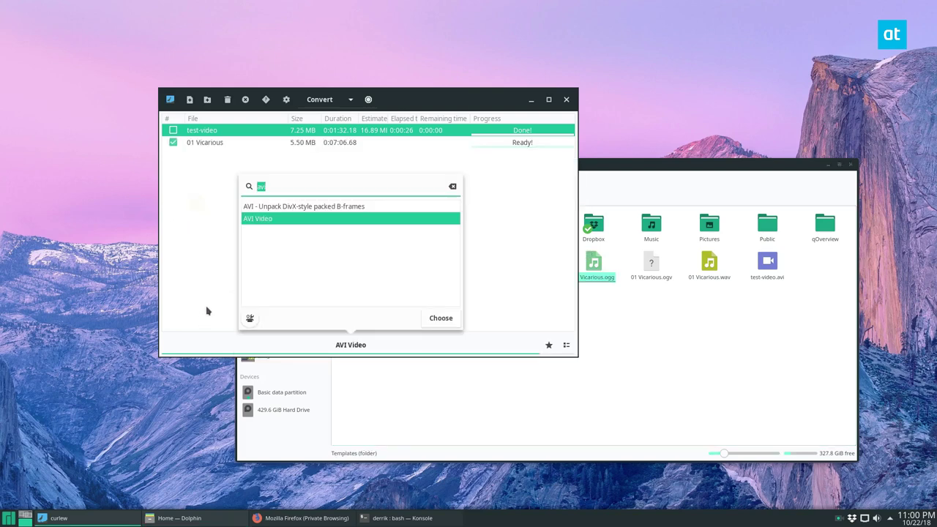
Step: Clear the format search and browse all output formats, leaving AVI Video as the target
click(380, 344)
click(383, 341)
key(BackSpace)
scroll(333, 283, down, 5)
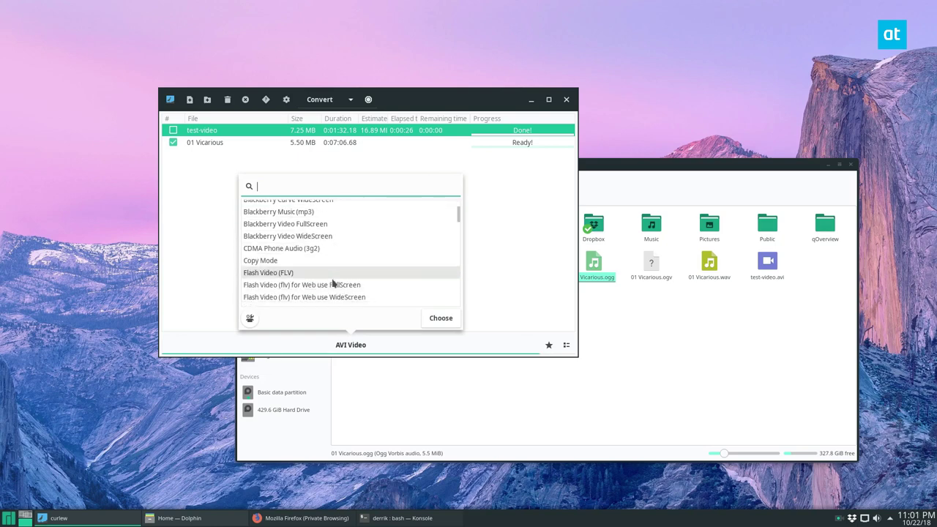
click(322, 273)
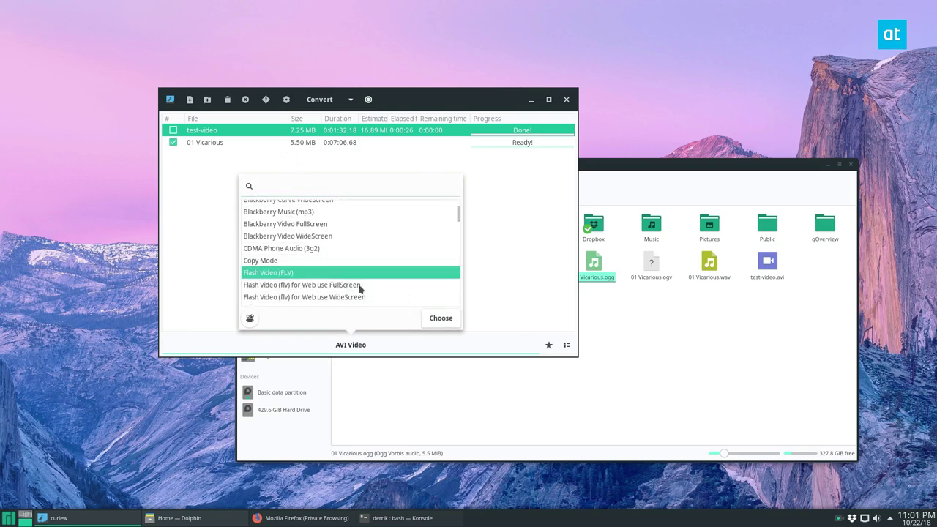
click(450, 319)
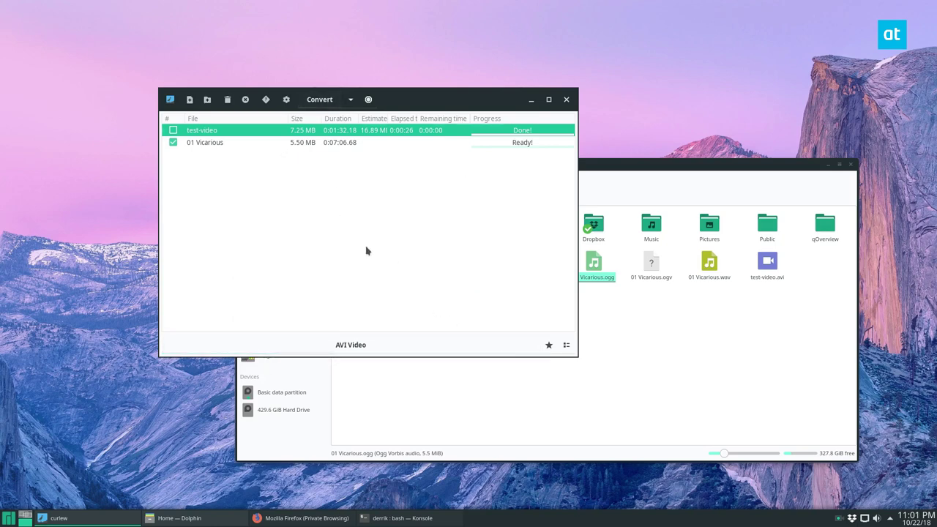